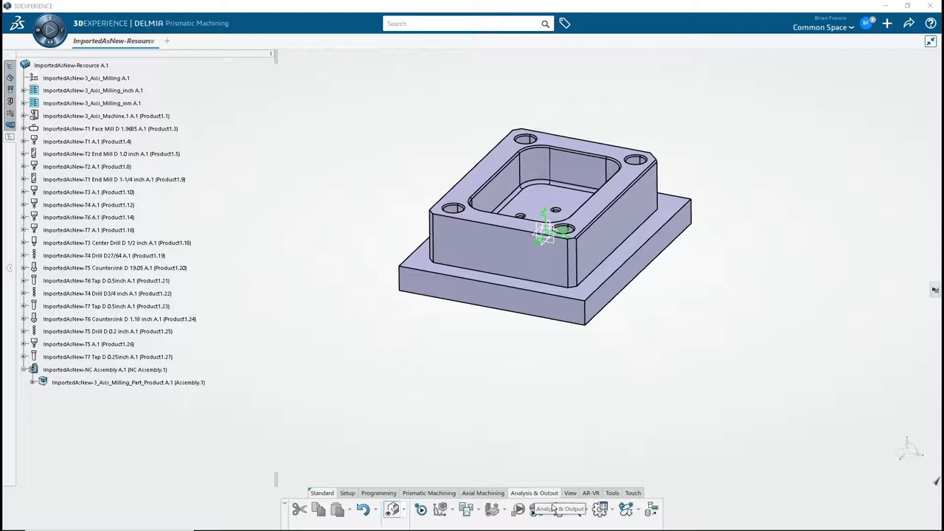
Choose PP_1.1.230 - My First Post as the ICAM Foundation post-processor under Analysis & Output.
{"action": "left_click", "coordinate": [612, 509]}
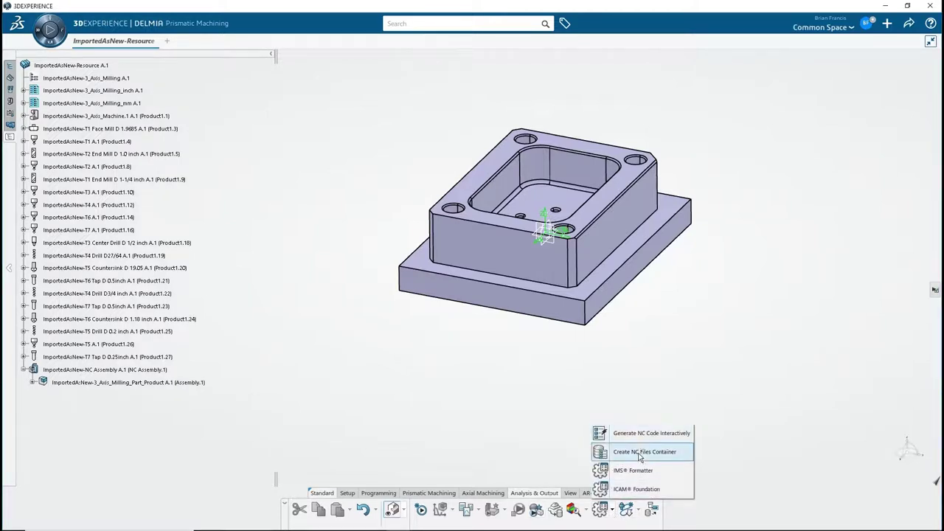
{"action": "left_click", "coordinate": [635, 489]}
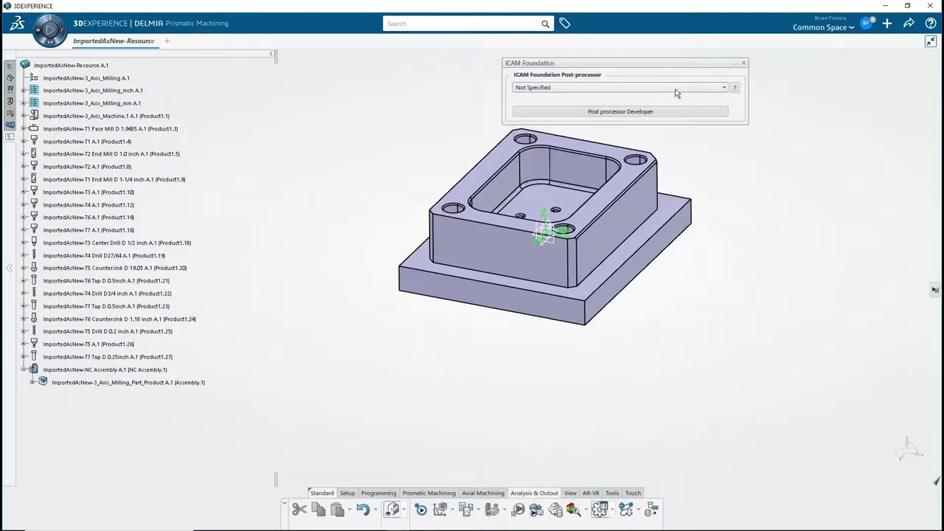
{"action": "left_click", "coordinate": [677, 88]}
{"action": "scroll", "coordinate": [674, 129], "scroll_direction": "down", "scroll_amount": 5}
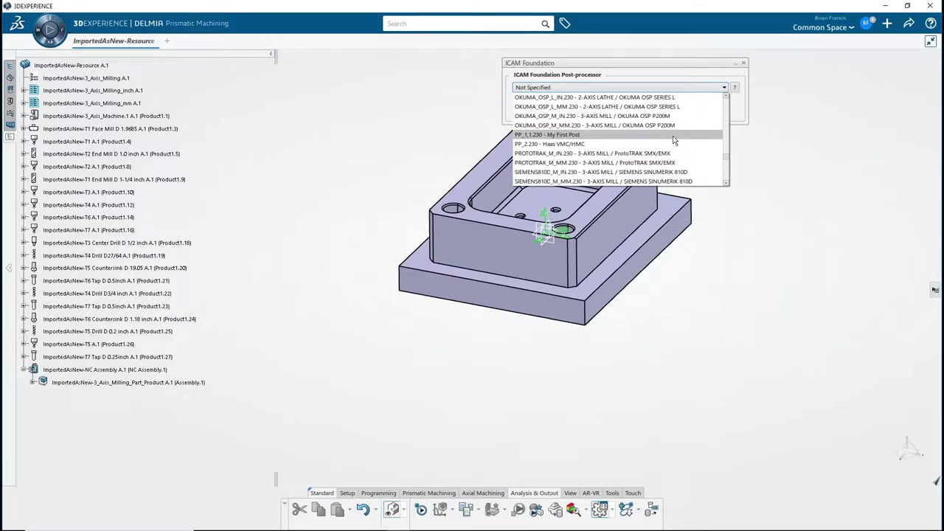
{"action": "left_click", "coordinate": [662, 136]}
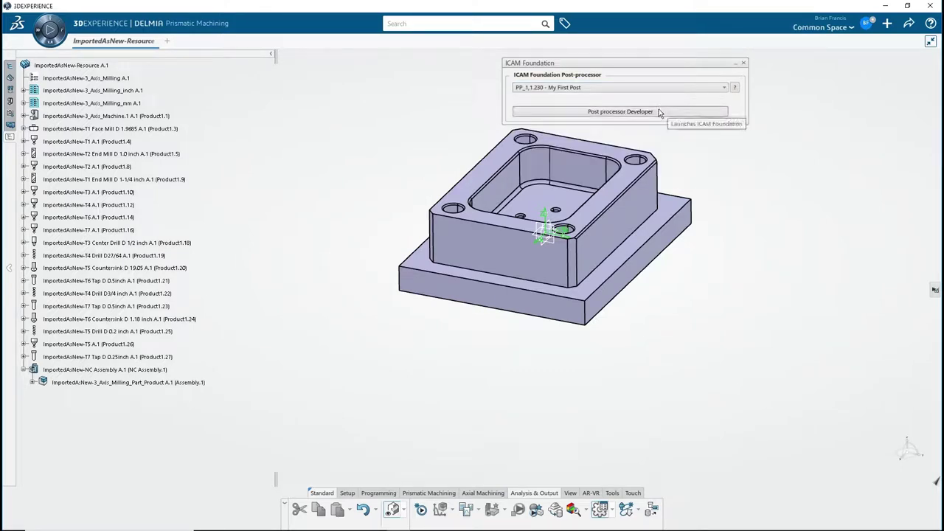
Launch Post processor Developer, dismiss the start-up notice, and expand General Description in the PP_1 tree.
{"action": "left_click", "coordinate": [659, 112]}
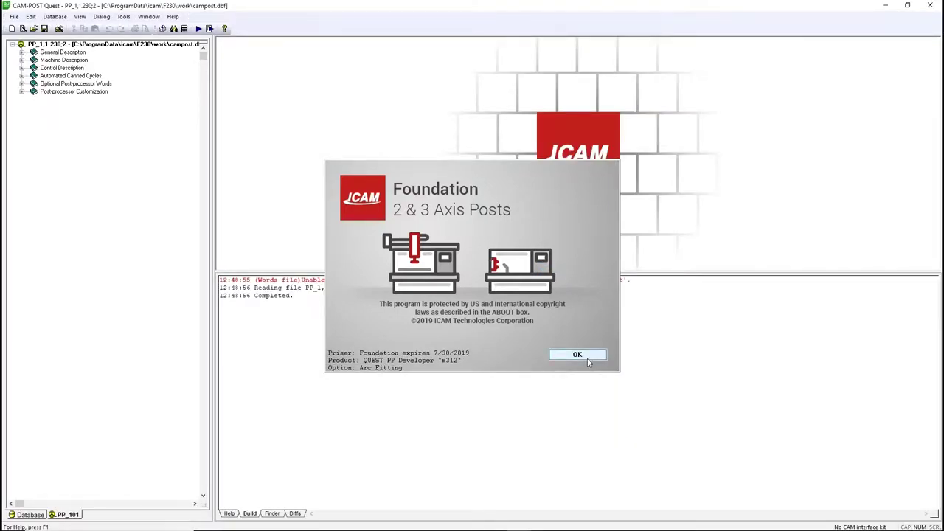
{"action": "left_click", "coordinate": [587, 355]}
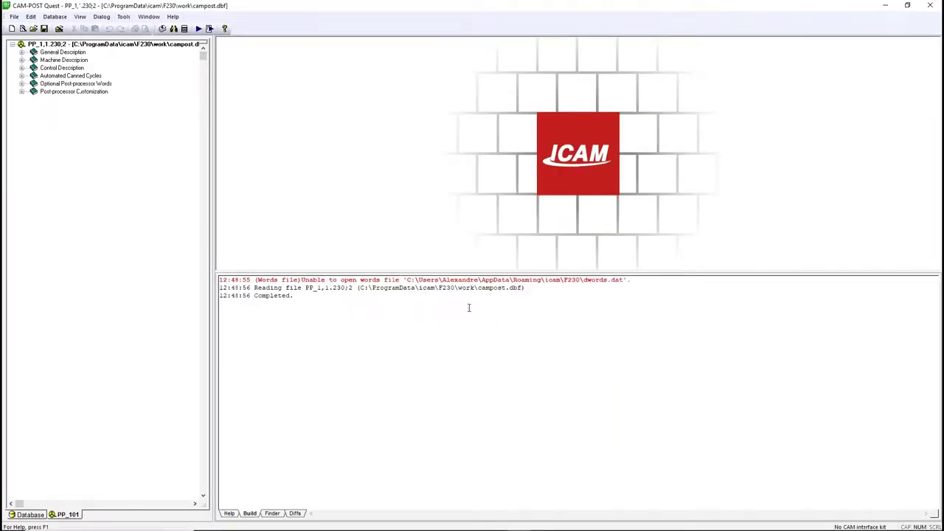
{"action": "left_click", "coordinate": [21, 52]}
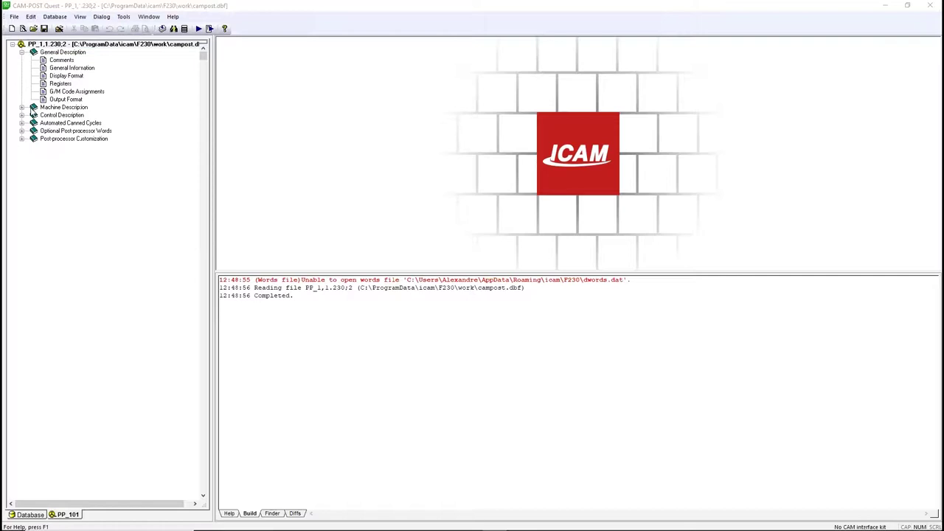
Expand Machine, Control and Automated Canned Cycles sections and show General Drill Cycle Information (G81-G89).
{"action": "left_click", "coordinate": [21, 107]}
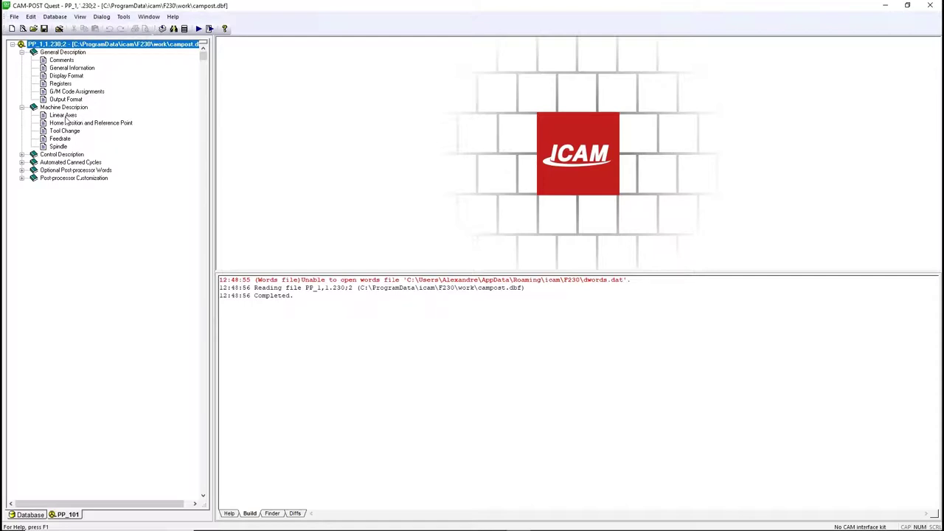
{"action": "left_click", "coordinate": [22, 154]}
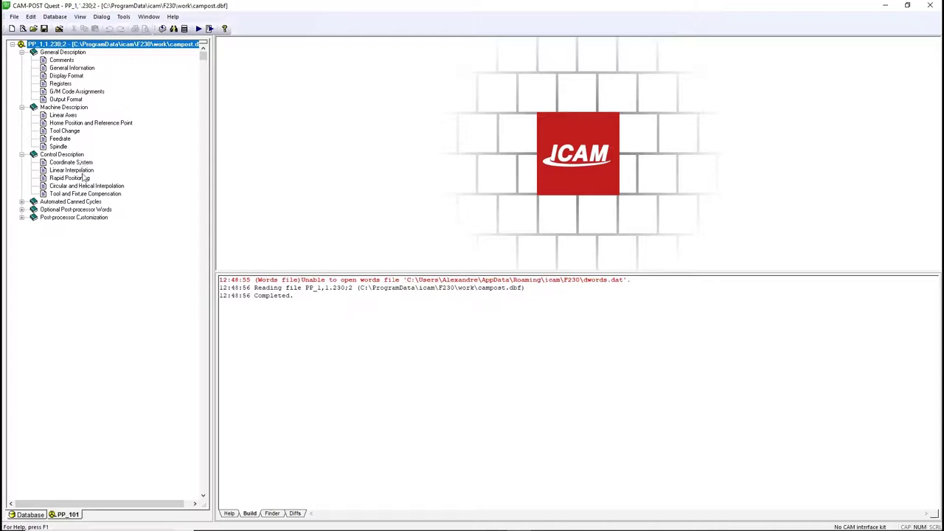
{"action": "left_click", "coordinate": [22, 202]}
{"action": "left_click", "coordinate": [77, 213]}
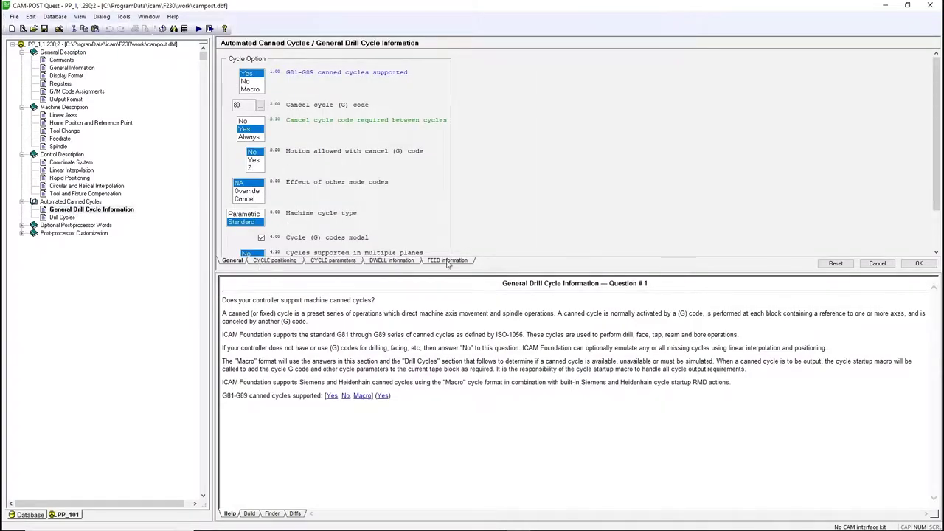
Review Drill Cycles, then the COOLNT and OPSTOP (M code 1) pages under Optional Post-processor Words.
{"action": "left_click", "coordinate": [59, 217]}
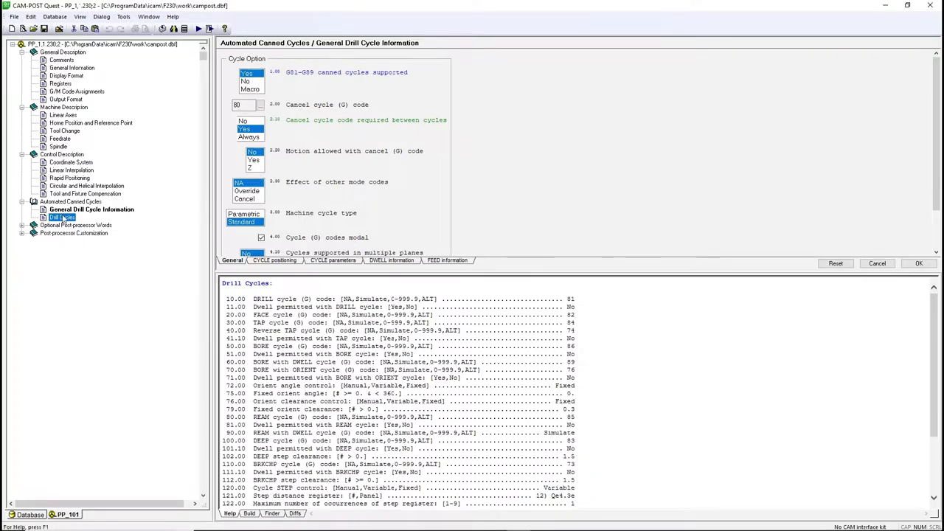
{"action": "left_click", "coordinate": [21, 225]}
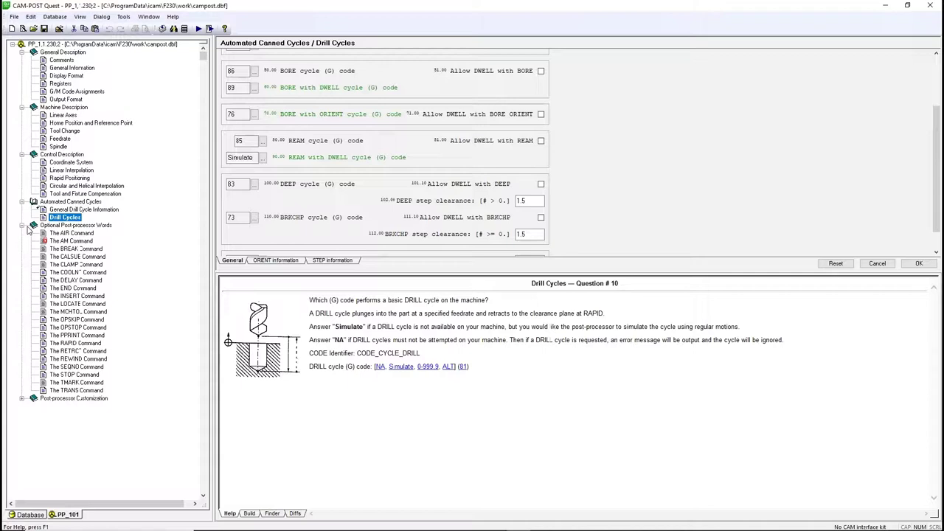
{"action": "left_click", "coordinate": [68, 274]}
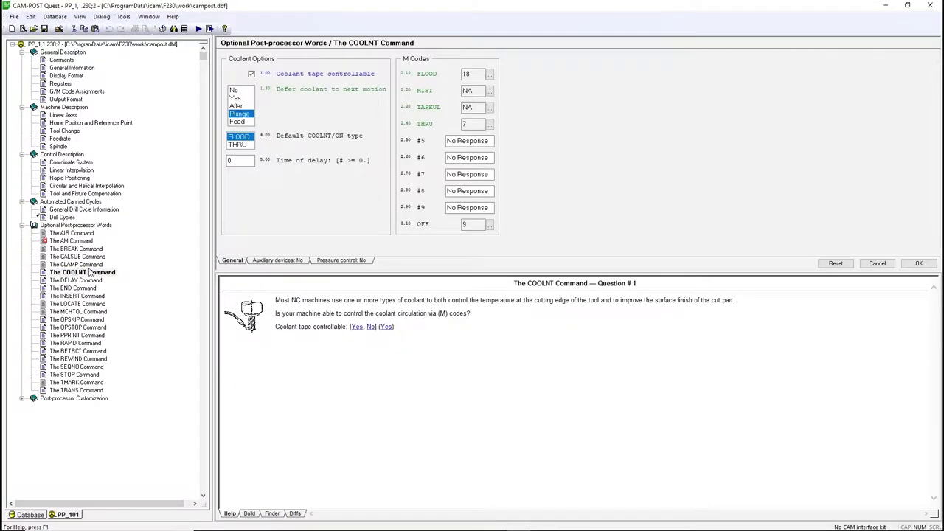
{"action": "left_click", "coordinate": [90, 329]}
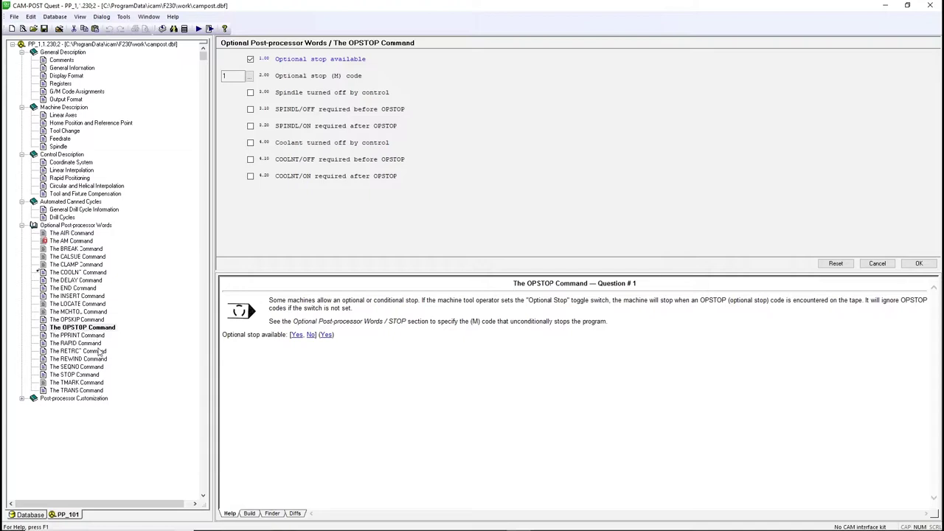
Show the SEQNO page (starting at 100), then expand Post-processor Customization, Startup/Shutdown Procedures and OPNAME.
{"action": "left_click", "coordinate": [95, 368]}
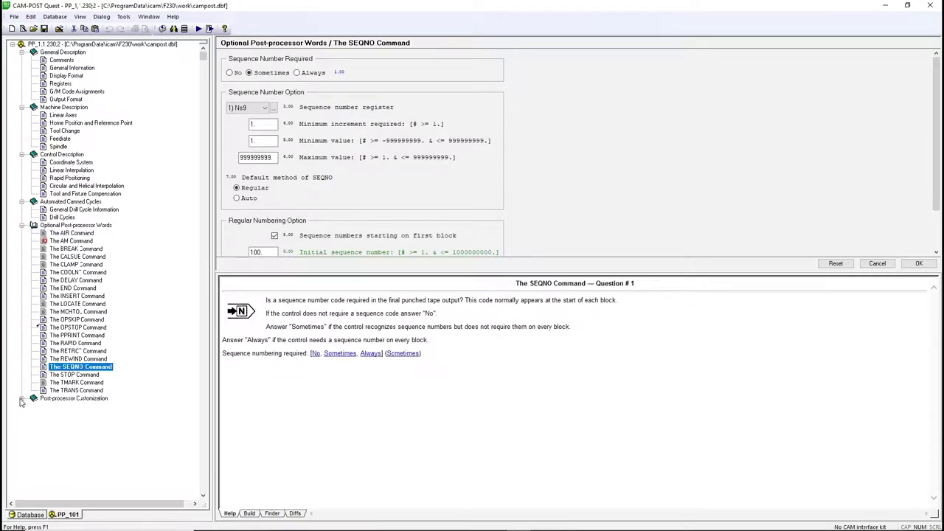
{"action": "left_click", "coordinate": [21, 398]}
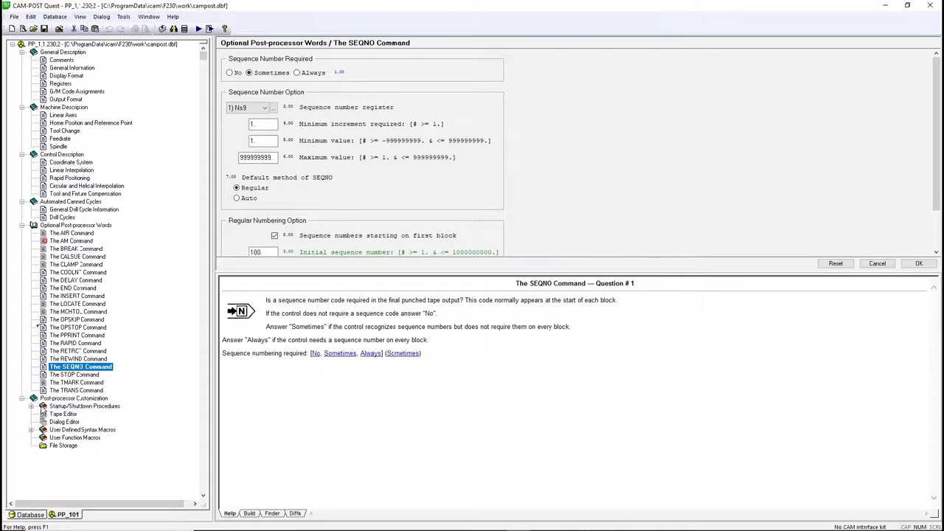
{"action": "left_click", "coordinate": [31, 406]}
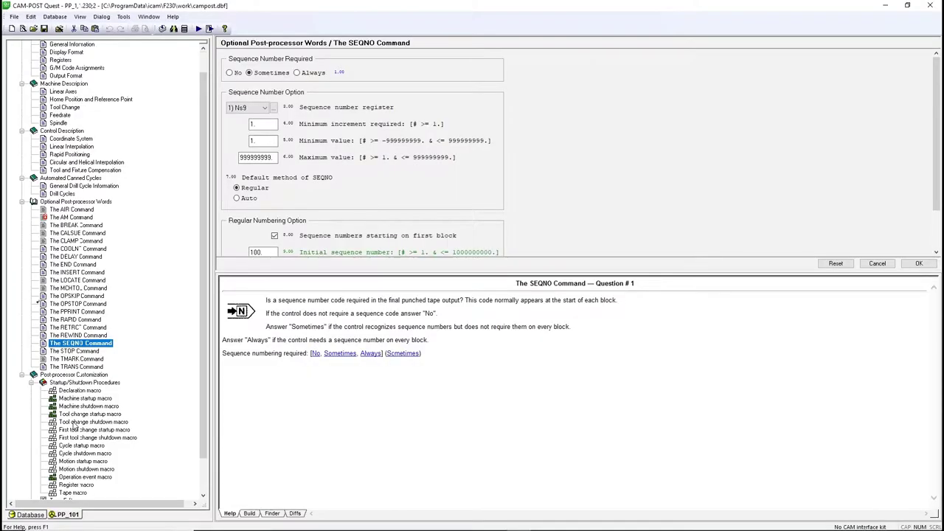
{"action": "scroll", "coordinate": [74, 425], "scroll_direction": "down", "scroll_amount": 2}
{"action": "scroll", "coordinate": [74, 427], "scroll_direction": "up", "scroll_amount": 1}
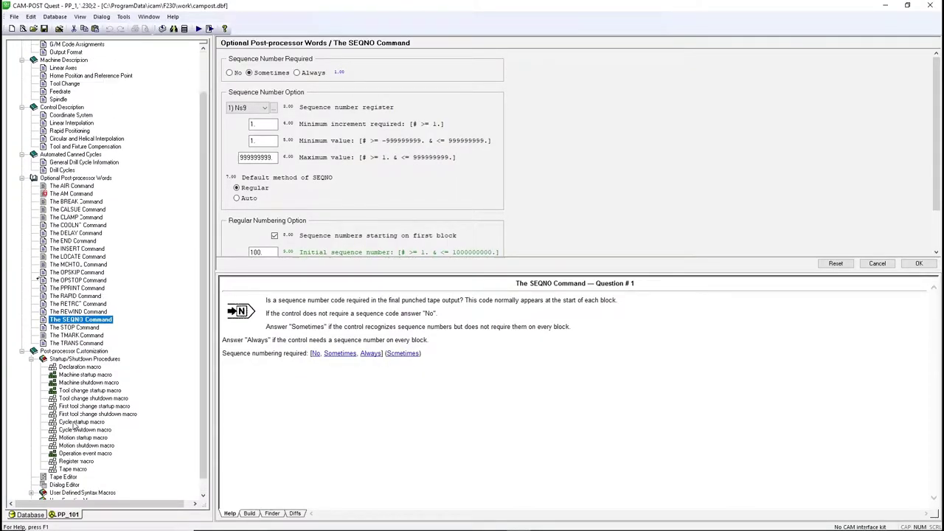
{"action": "scroll", "coordinate": [74, 425], "scroll_direction": "down", "scroll_amount": 1}
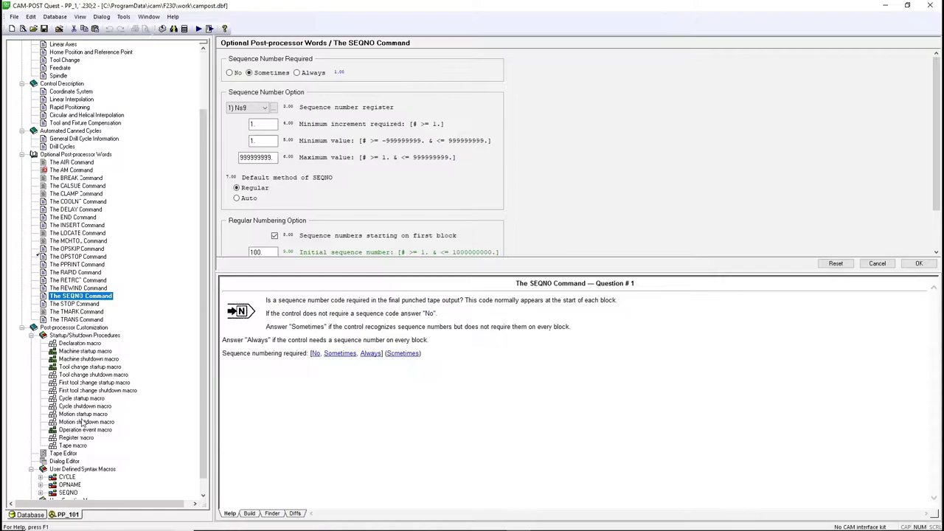
{"action": "scroll", "coordinate": [82, 422], "scroll_direction": "down", "scroll_amount": 1}
{"action": "left_click", "coordinate": [40, 470]}
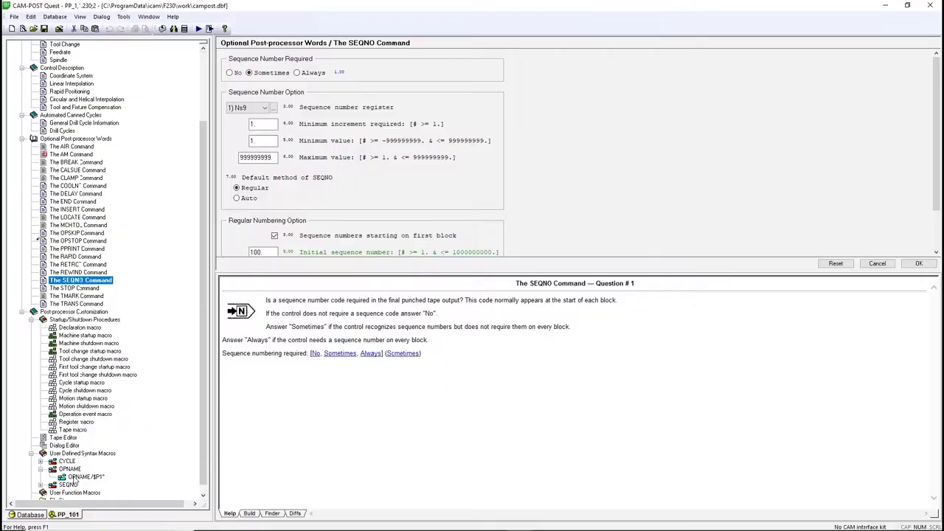
Open the OPNAME/$P1 macro, showing 'OPER: ' followed by $P1, in the Macro Editor.
{"action": "left_click", "coordinate": [76, 477]}
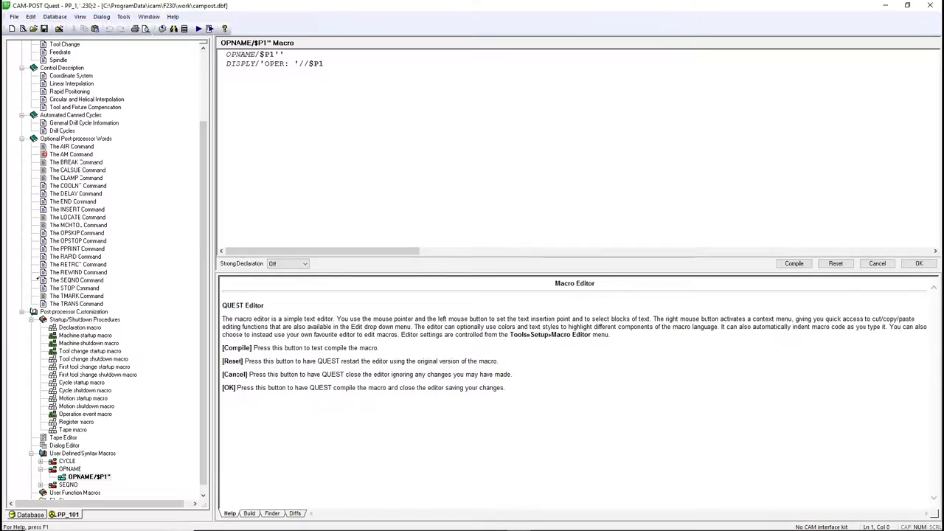
Browse the File menu, enable Graphical Questions, and show Linear Interpolation (G code 1, modal).
{"action": "left_click", "coordinate": [14, 16]}
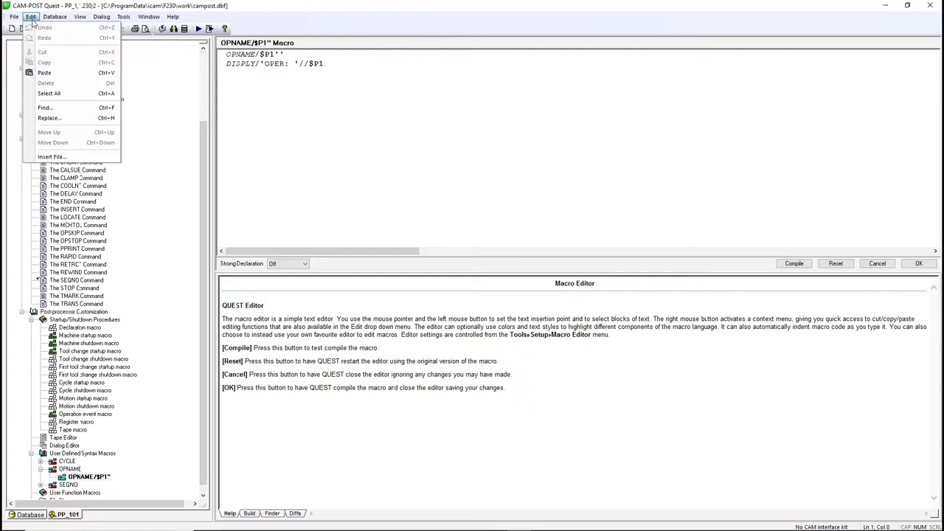
{"action": "mouse_move", "coordinate": [16, 18]}
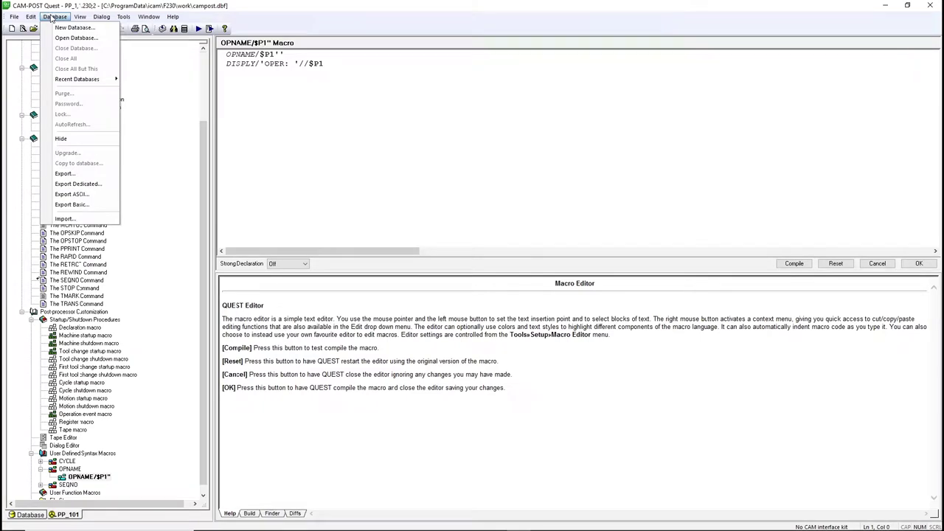
{"action": "mouse_move", "coordinate": [56, 80]}
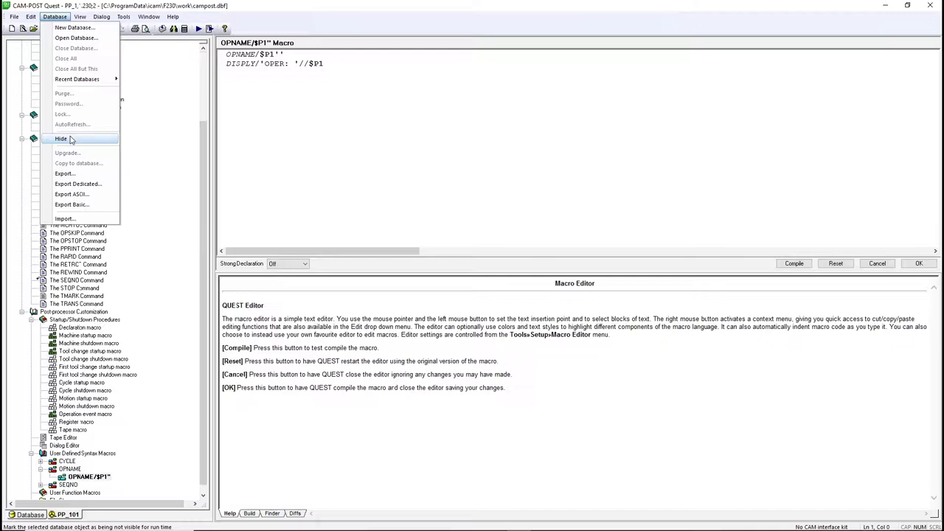
{"action": "left_click", "coordinate": [80, 17]}
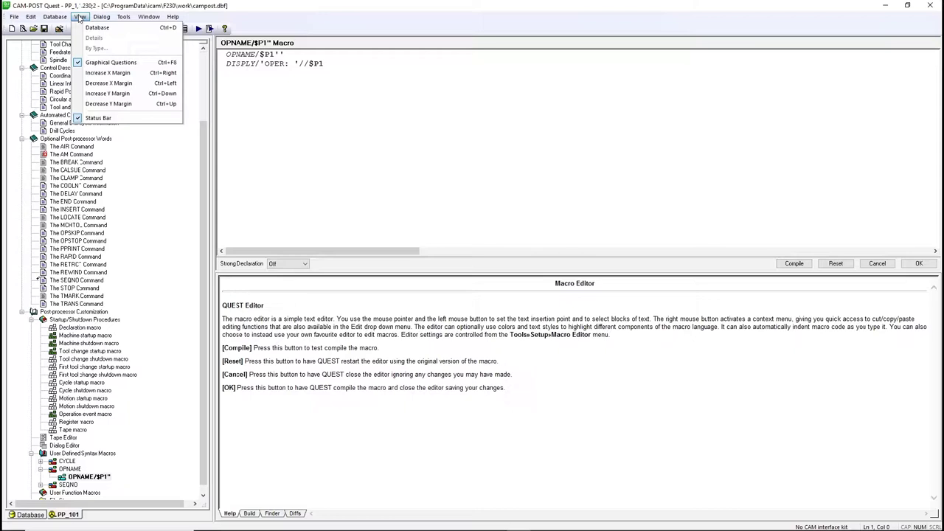
{"action": "left_click", "coordinate": [104, 63]}
{"action": "left_click", "coordinate": [71, 84]}
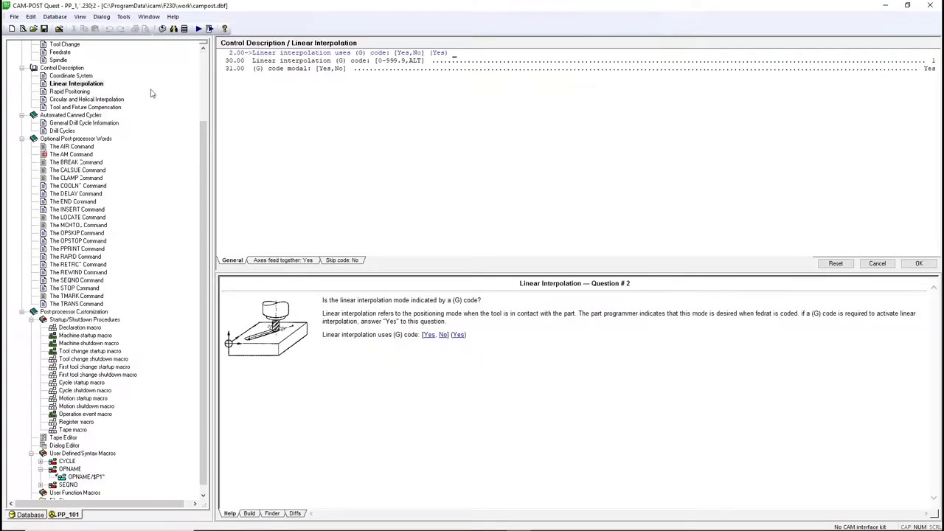
Browse the Dialog and Tools menus.
{"action": "left_click", "coordinate": [108, 19]}
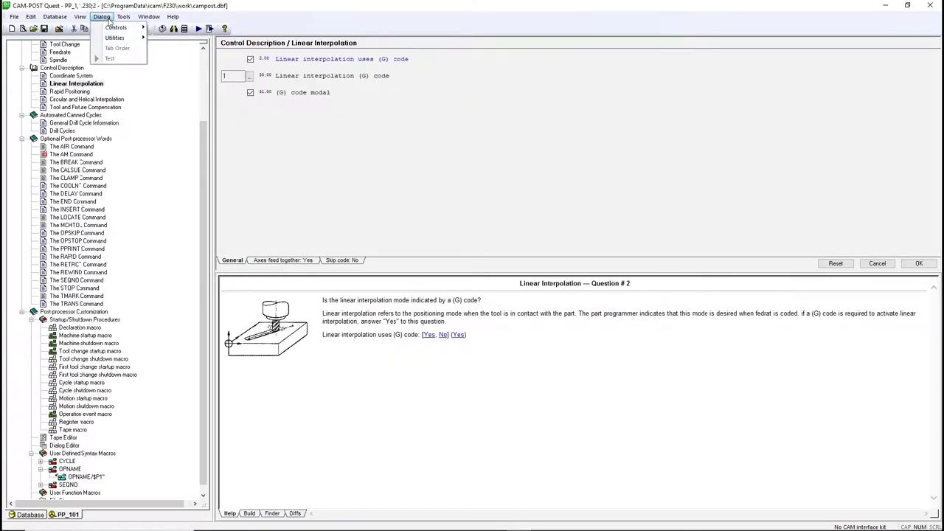
{"action": "mouse_move", "coordinate": [115, 43]}
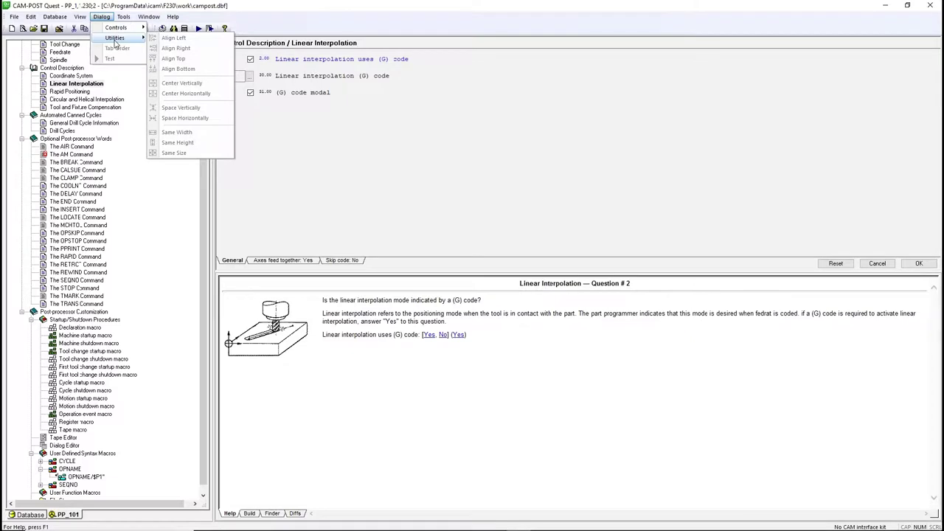
{"action": "left_click", "coordinate": [123, 17]}
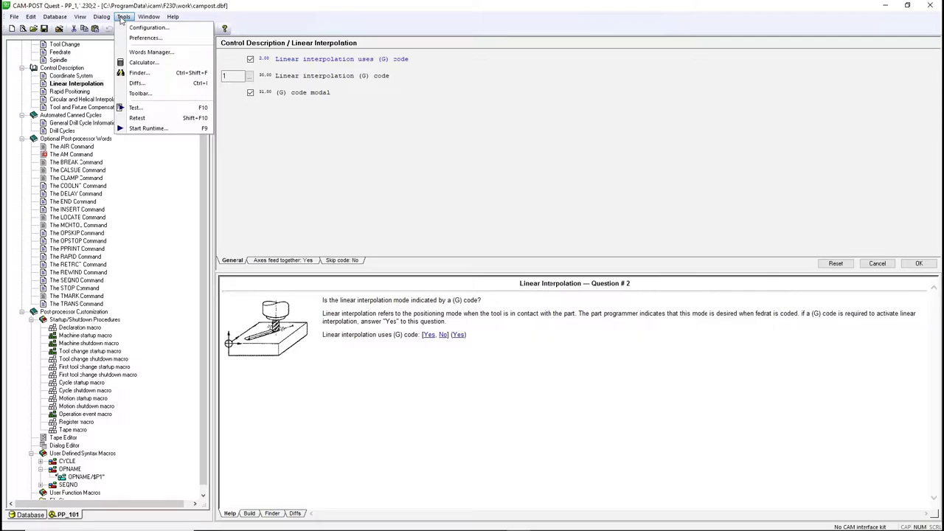
Review the major and minor word lists in the Words Manager, then cancel it.
{"action": "left_click", "coordinate": [151, 51]}
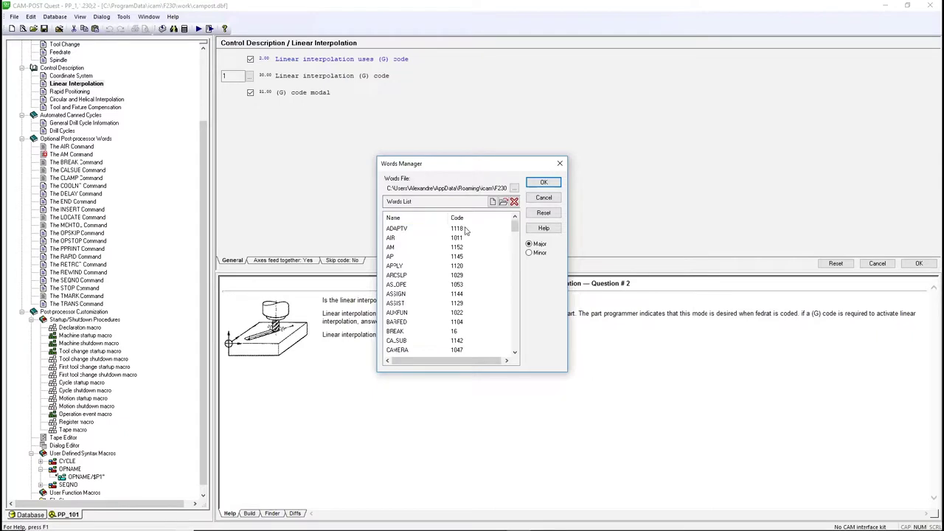
{"action": "left_click", "coordinate": [529, 253]}
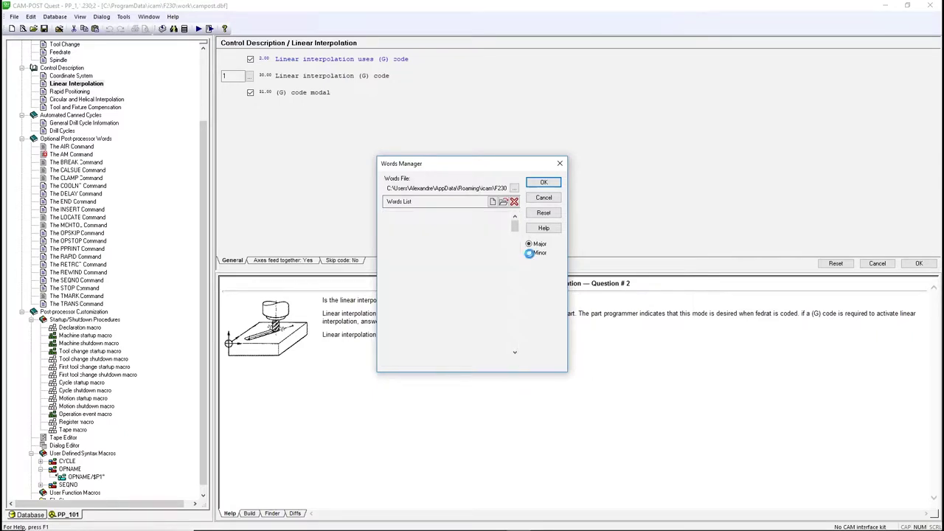
{"action": "mouse_move", "coordinate": [519, 229]}
{"action": "left_mouse_down"}
{"action": "mouse_move", "coordinate": [516, 237]}
{"action": "mouse_move", "coordinate": [518, 214]}
{"action": "left_mouse_up"}
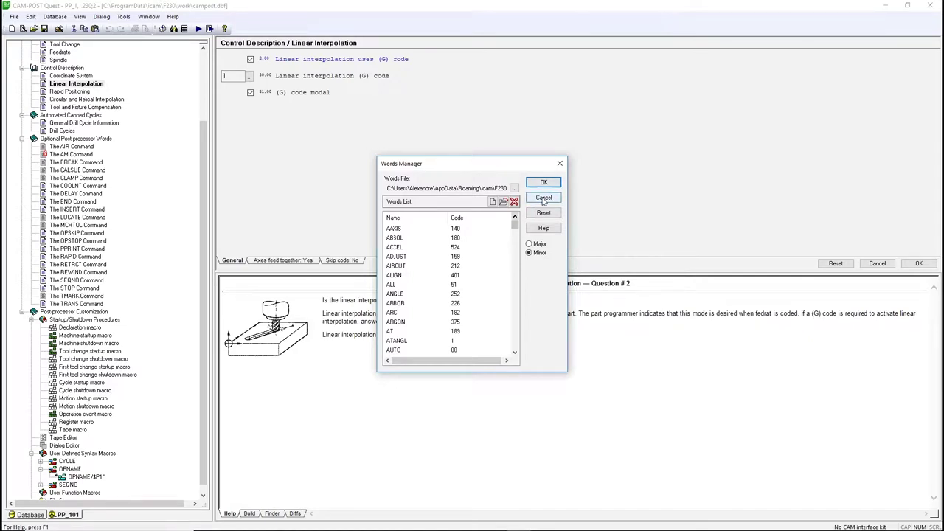
{"action": "left_click", "coordinate": [544, 199]}
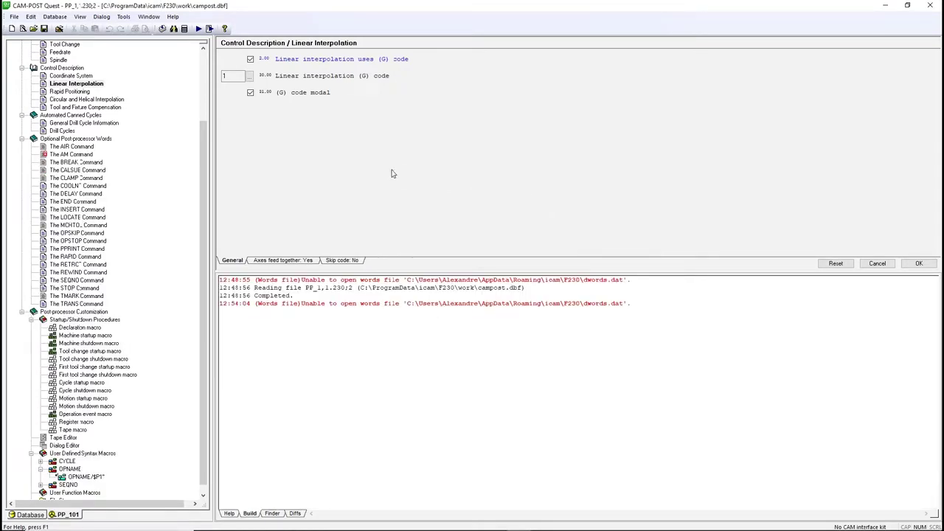
{"action": "left_click", "coordinate": [142, 17]}
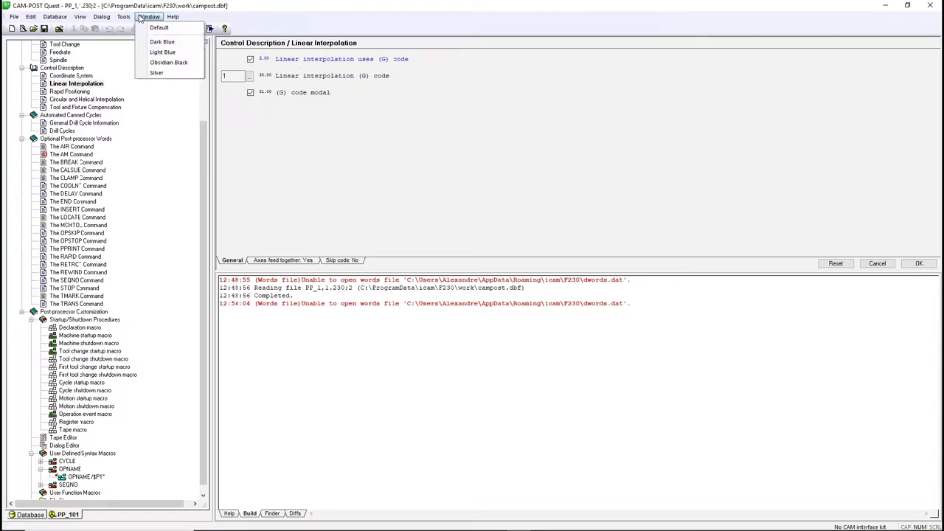
{"action": "left_click", "coordinate": [158, 43]}
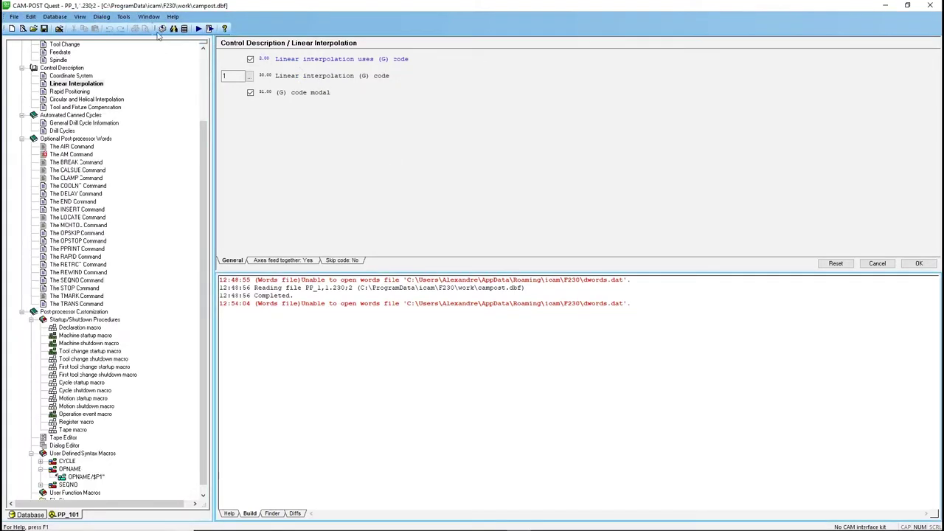
{"action": "left_click", "coordinate": [155, 16]}
{"action": "left_click", "coordinate": [160, 28]}
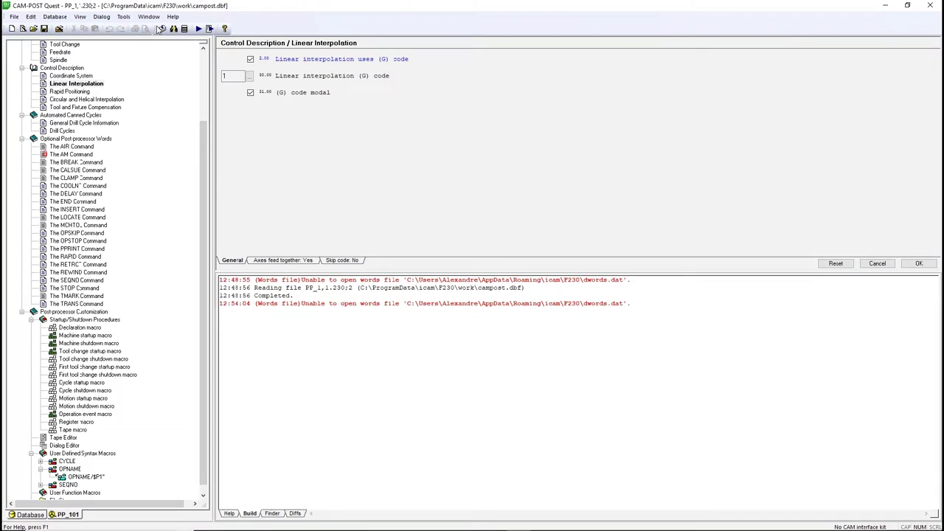
{"action": "left_click", "coordinate": [173, 16]}
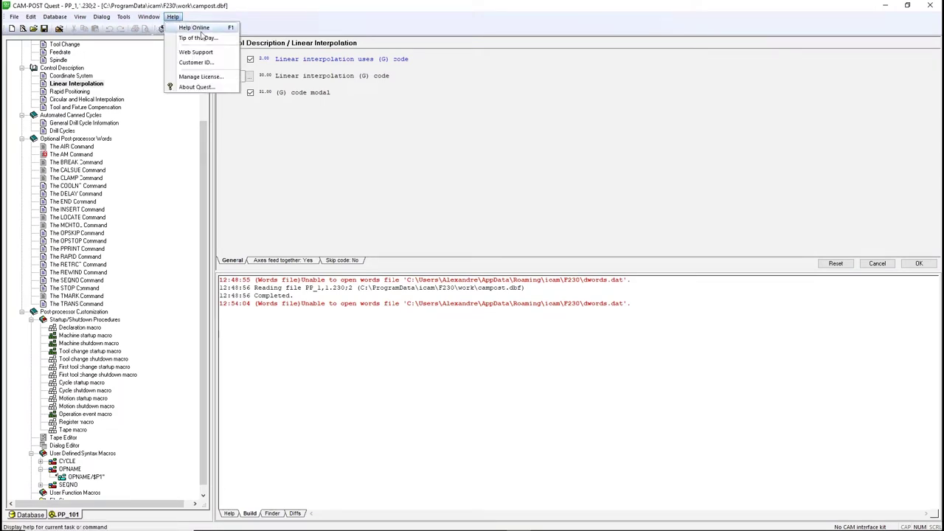
{"action": "left_click", "coordinate": [193, 62]}
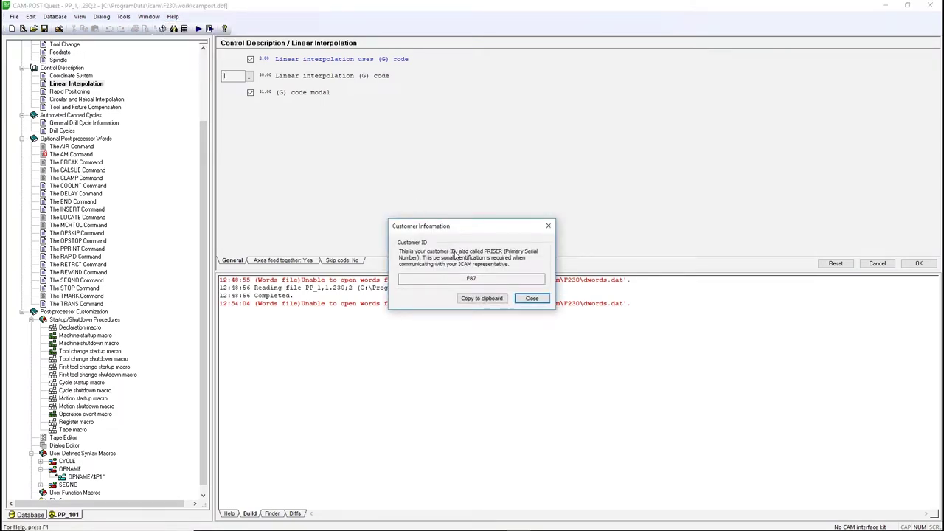
{"action": "left_click", "coordinate": [531, 298]}
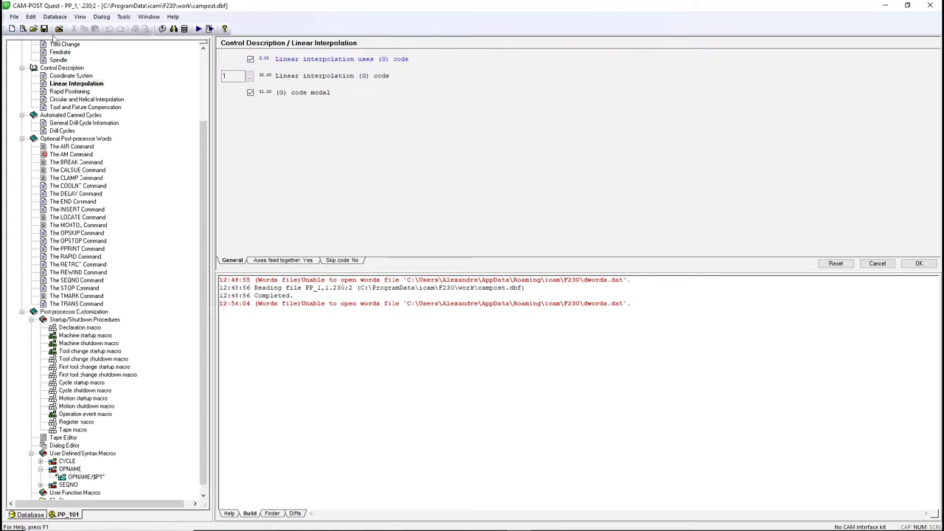
Open the OPNAME/$P1' macro, type 'Hhhh' on line 3, then undo it.
{"action": "scroll", "coordinate": [127, 229], "scroll_direction": "down", "scroll_amount": 1}
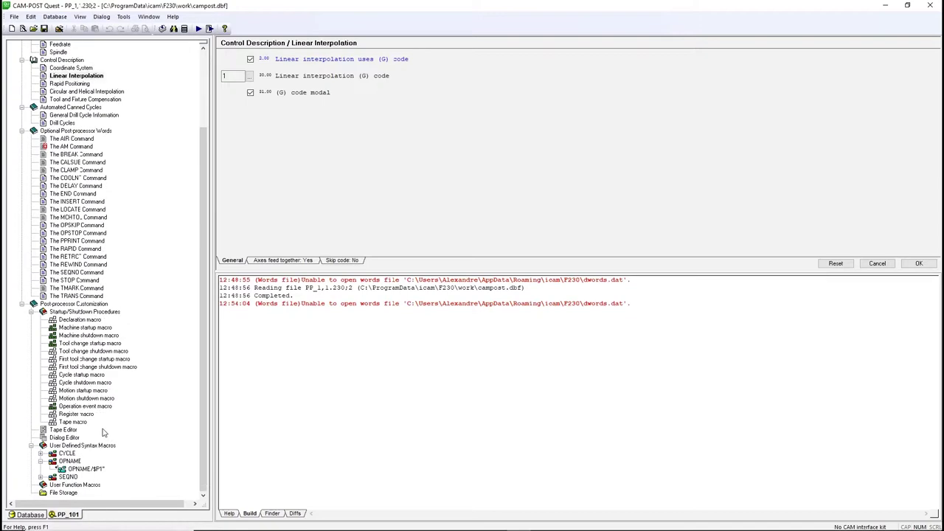
{"action": "left_click", "coordinate": [74, 469]}
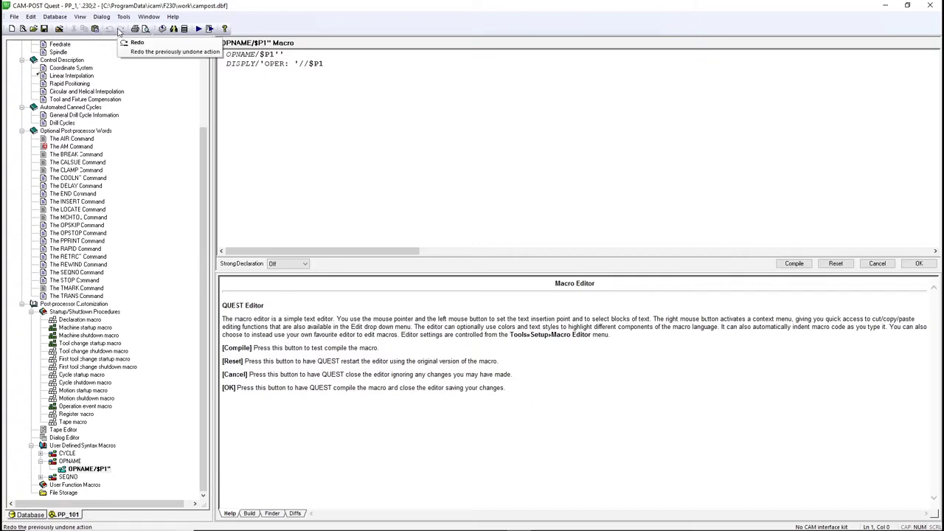
{"action": "left_click", "coordinate": [376, 72]}
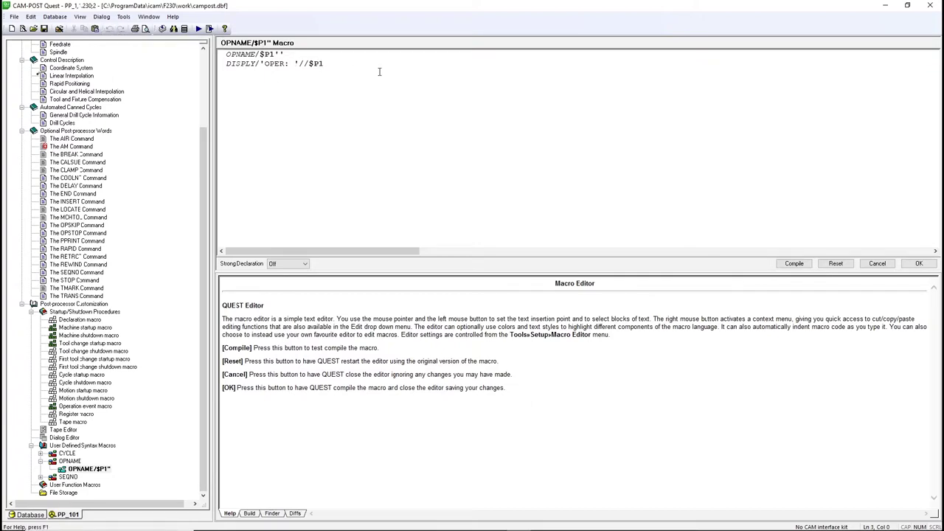
{"action": "type", "text": "Hhhh"}
{"action": "left_click", "coordinate": [109, 29]}
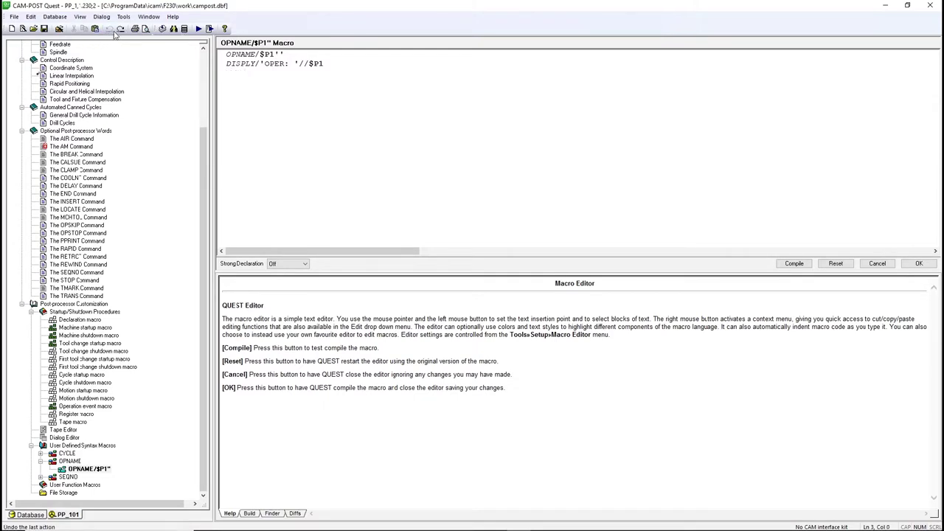
Search all questions for 'Spindl' with the Finder.
{"action": "left_click", "coordinate": [174, 29]}
{"action": "type", "text": "Spindl"}
{"action": "key", "text": "Return"}
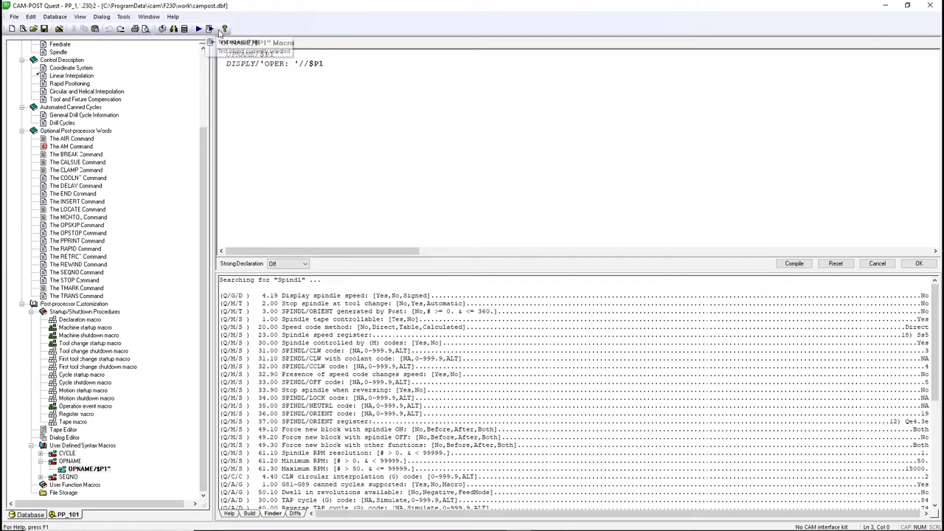
{"action": "left_click", "coordinate": [225, 29]}
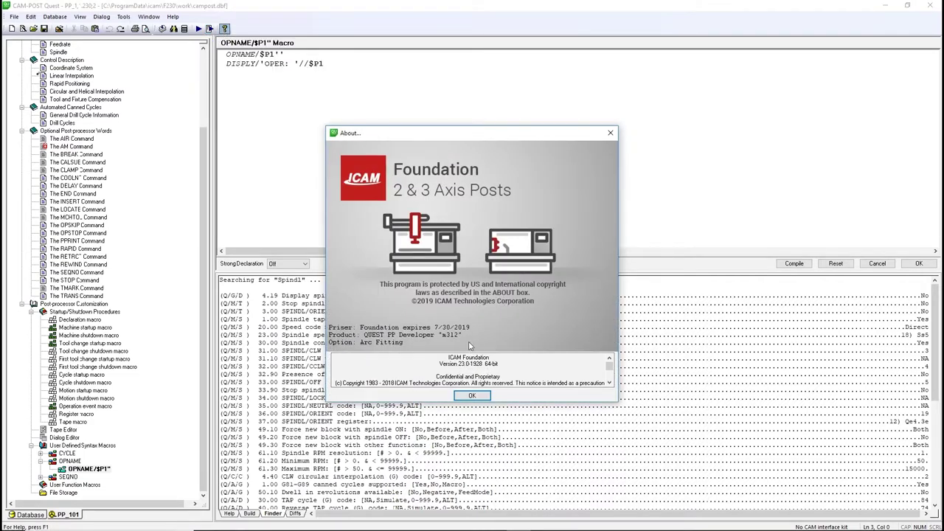
{"action": "left_click", "coordinate": [472, 394]}
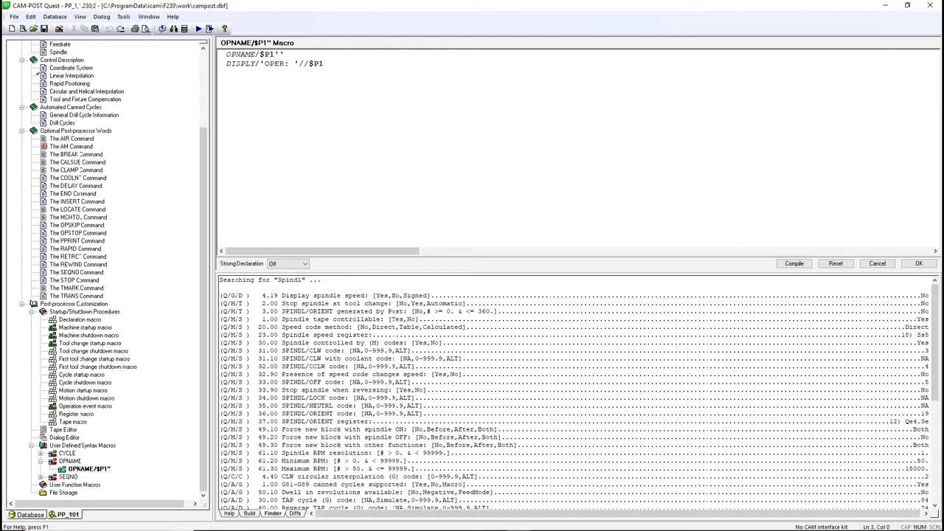
{"action": "scroll", "coordinate": [104, 104], "scroll_direction": "up", "scroll_amount": 4}
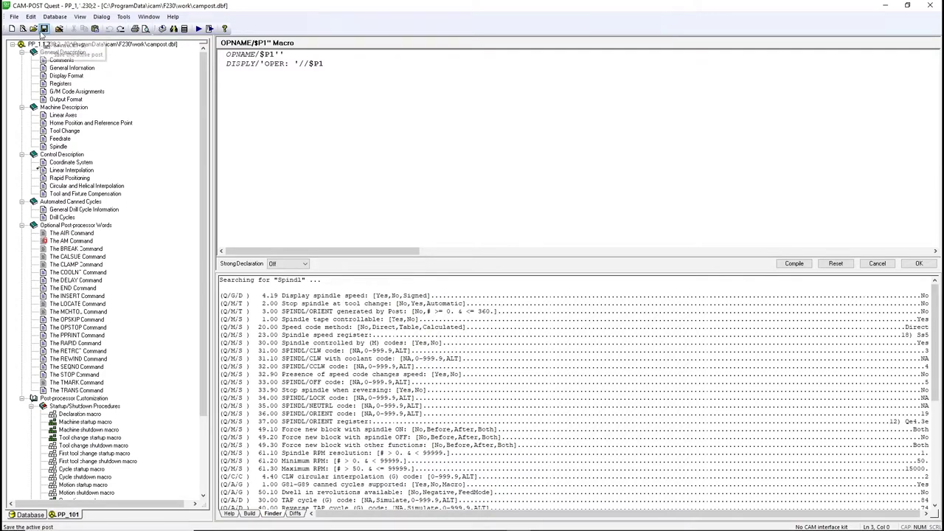
Save the post, then generate PP_1,1, producing listing pp_1_1.lis and version PP_1,1.230;4.
{"action": "left_click", "coordinate": [44, 28]}
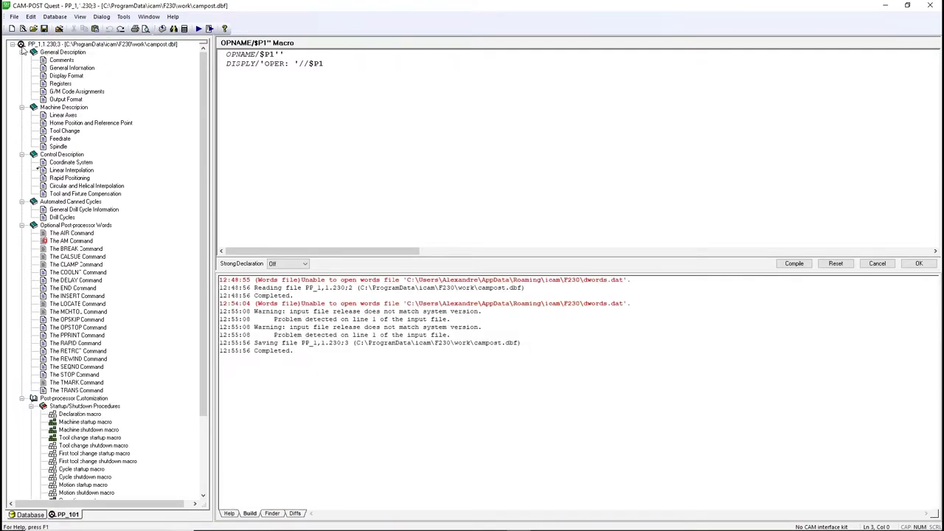
{"action": "left_click", "coordinate": [162, 29]}
{"action": "left_click", "coordinate": [542, 210]}
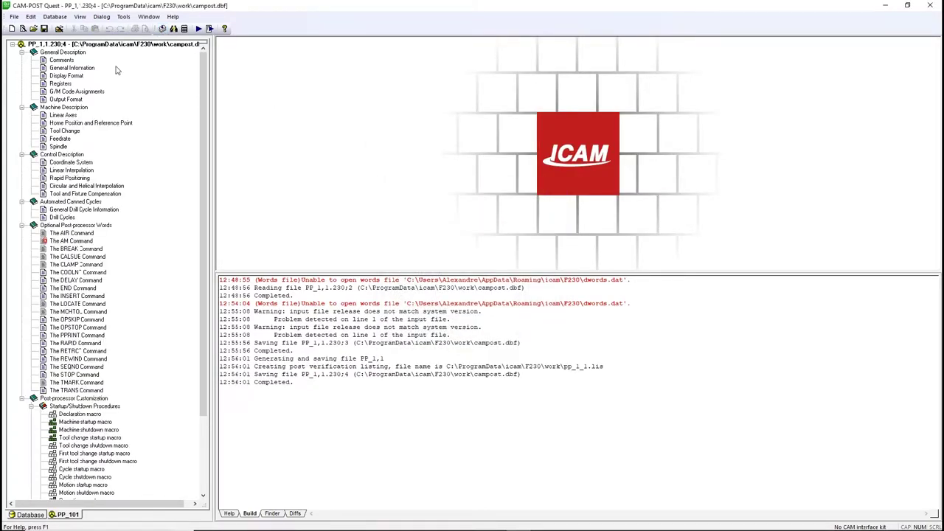